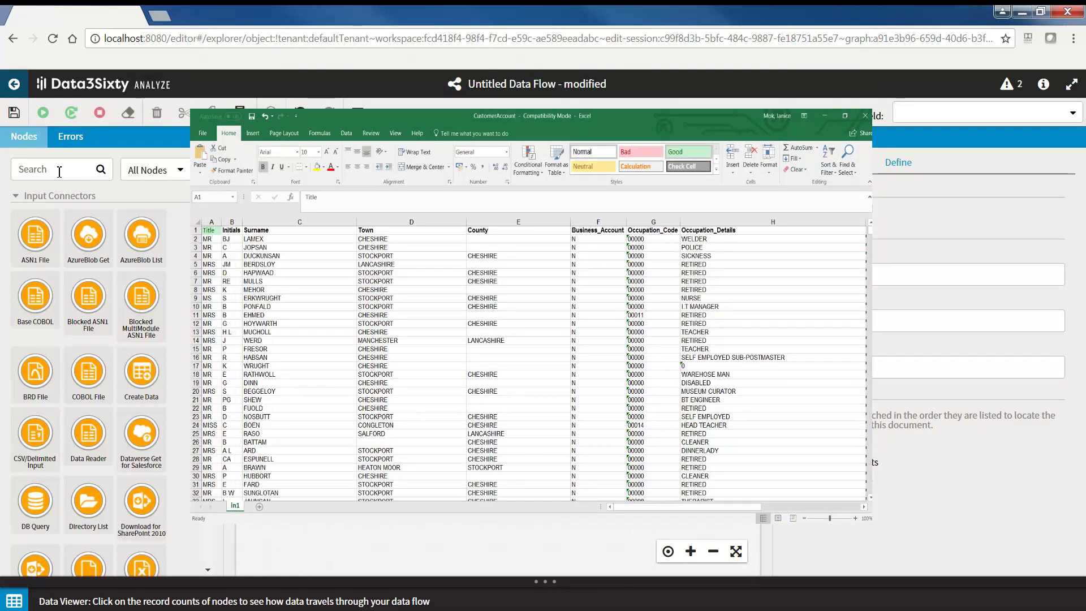
Add an Excel File node to the canvas that imports CustomerAccount.xls
{"action": "left_click", "coordinate": [58, 172]}
{"action": "type", "text": "excel"}
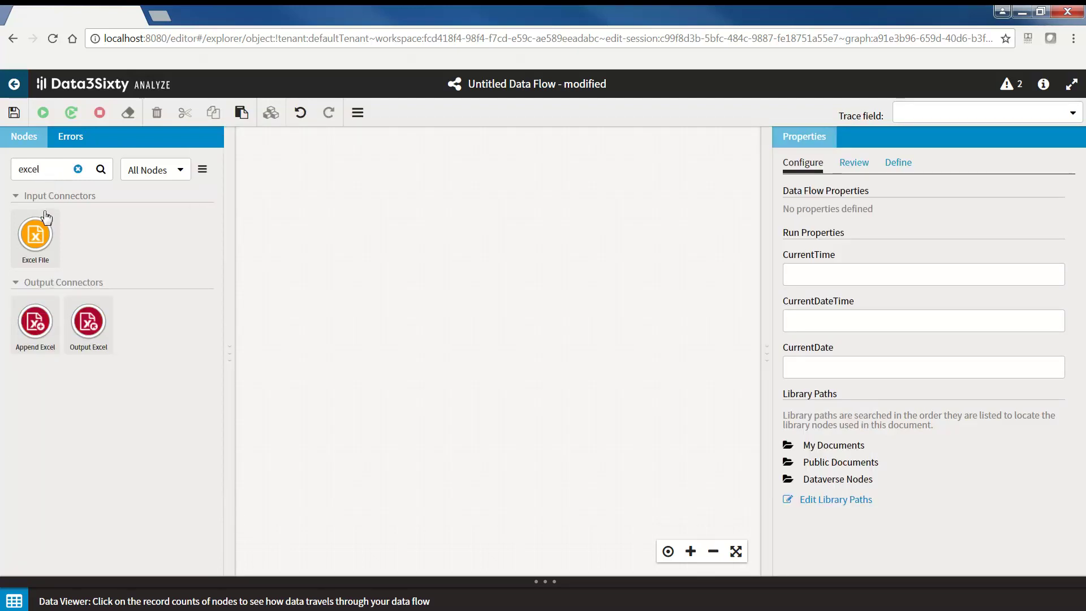
{"action": "left_click_drag", "start_coordinate": [35, 233], "coordinate": [321, 228]}
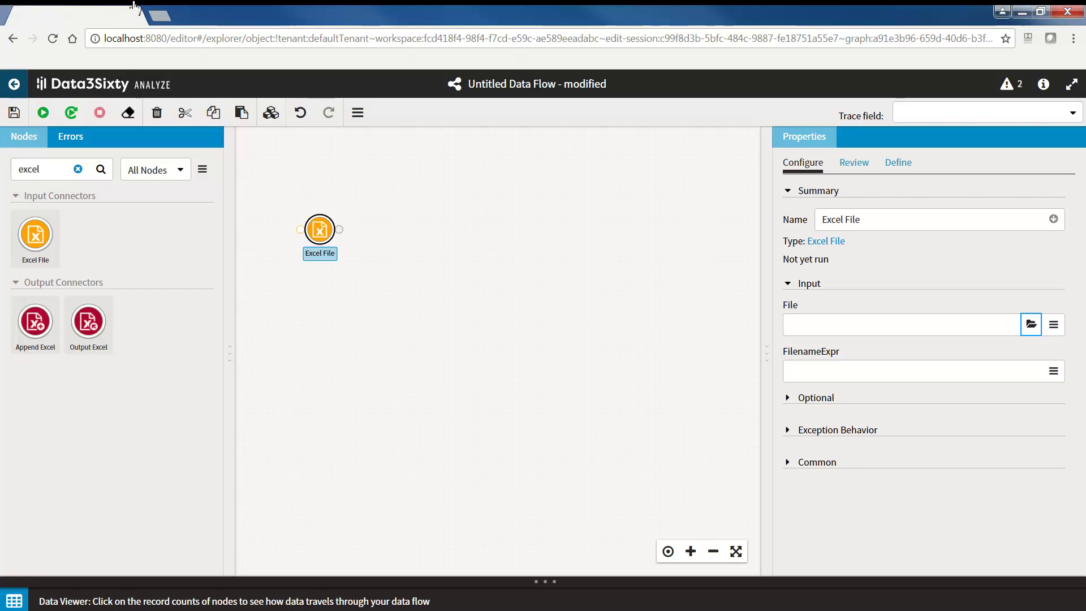
{"action": "left_click", "coordinate": [1031, 325]}
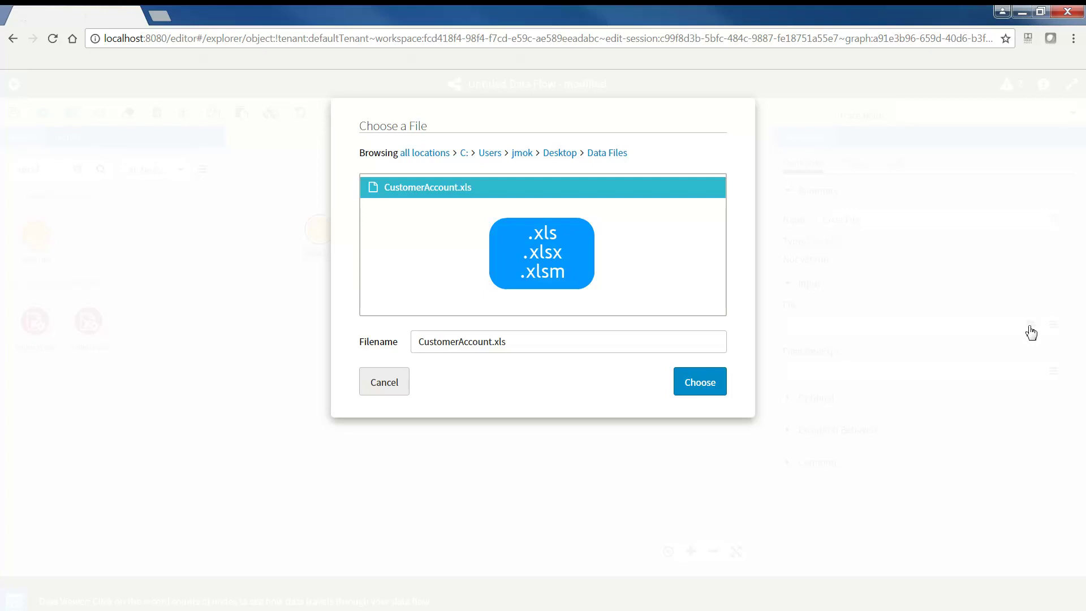
{"action": "left_click", "coordinate": [703, 384]}
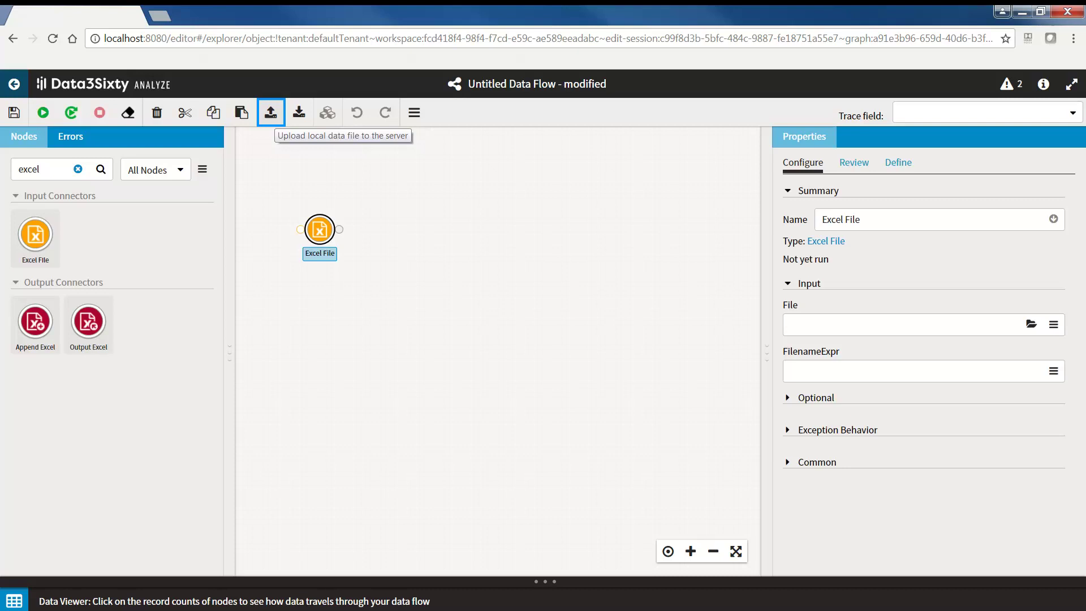
Rename the node to 'Customer Account', run the flow, and view its 9,638 records
{"action": "triple_click", "coordinate": [817, 219]}
{"action": "type", "text": "Cus"}
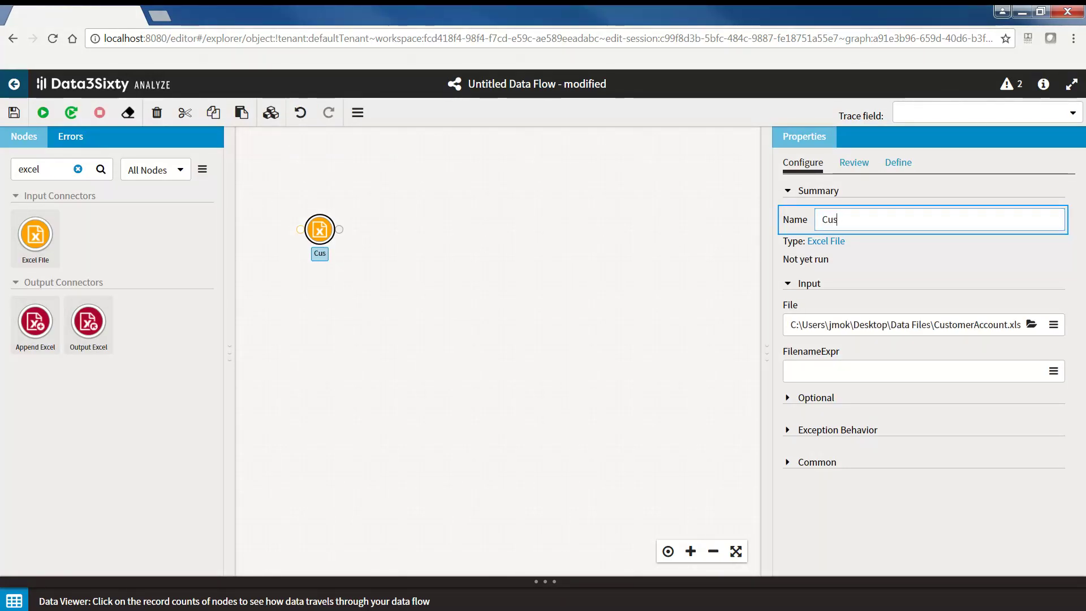
{"action": "type", "text": "tomer Account"}
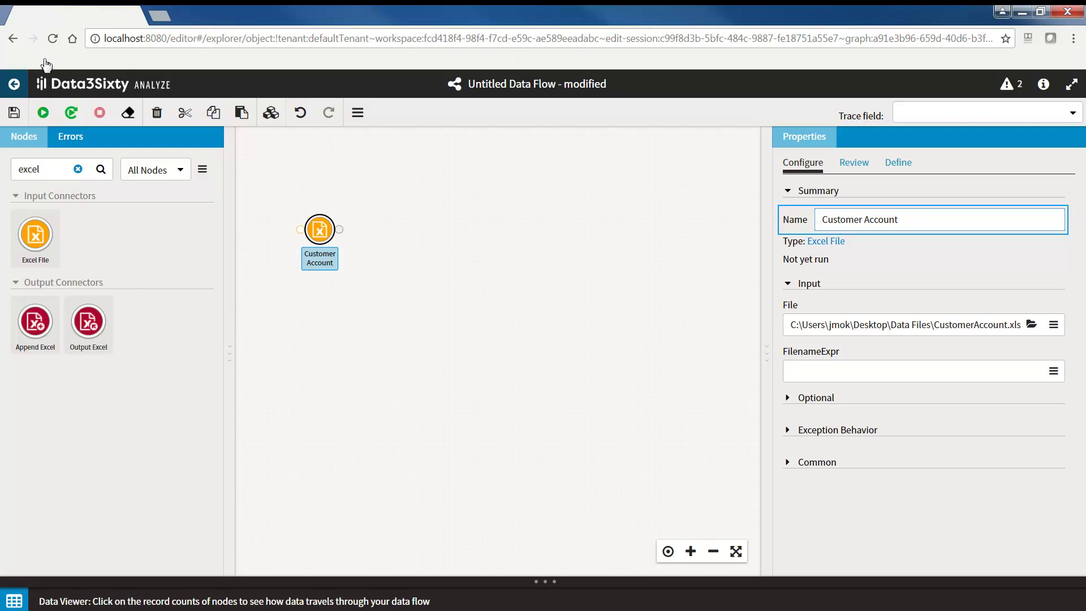
{"action": "left_click", "coordinate": [43, 113]}
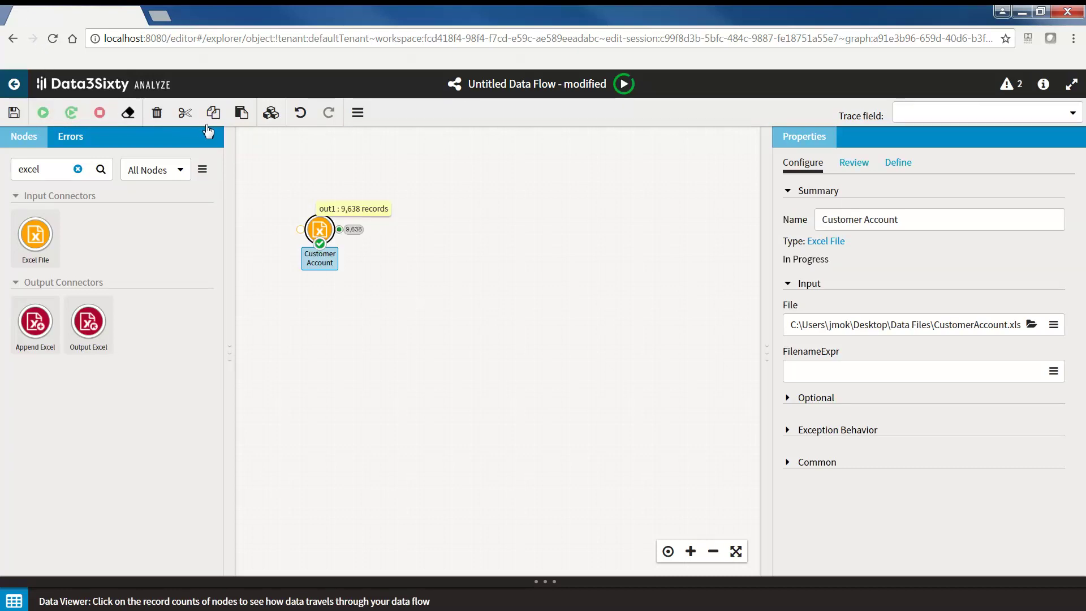
{"action": "left_click", "coordinate": [354, 229]}
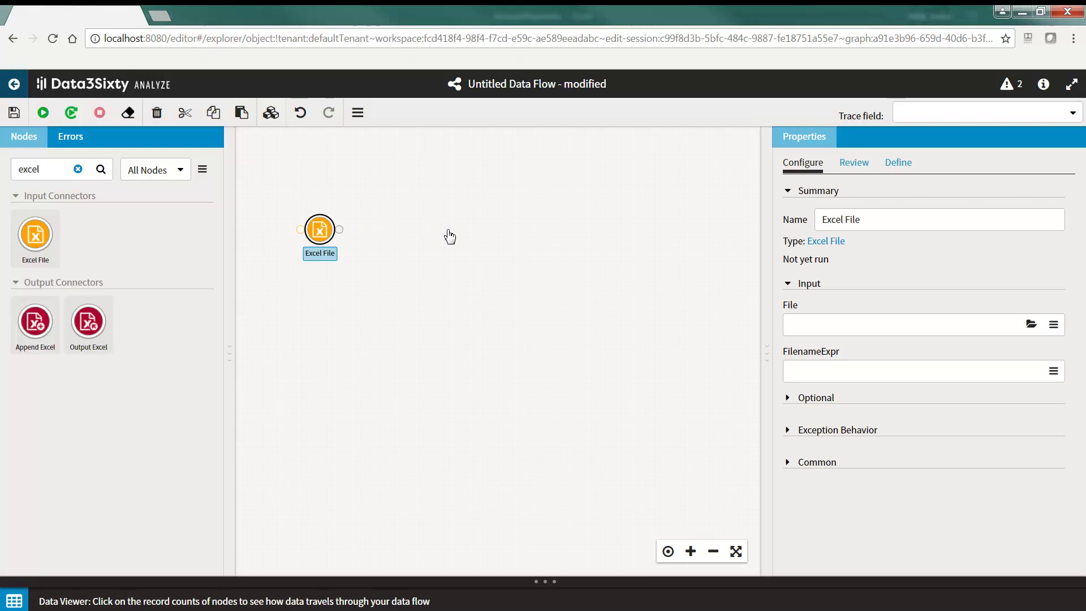
Load AccountPayments.xlsx, rename the node 'Account Payments', run it, and review the unmapped-sheets warning
{"action": "left_click", "coordinate": [1031, 324]}
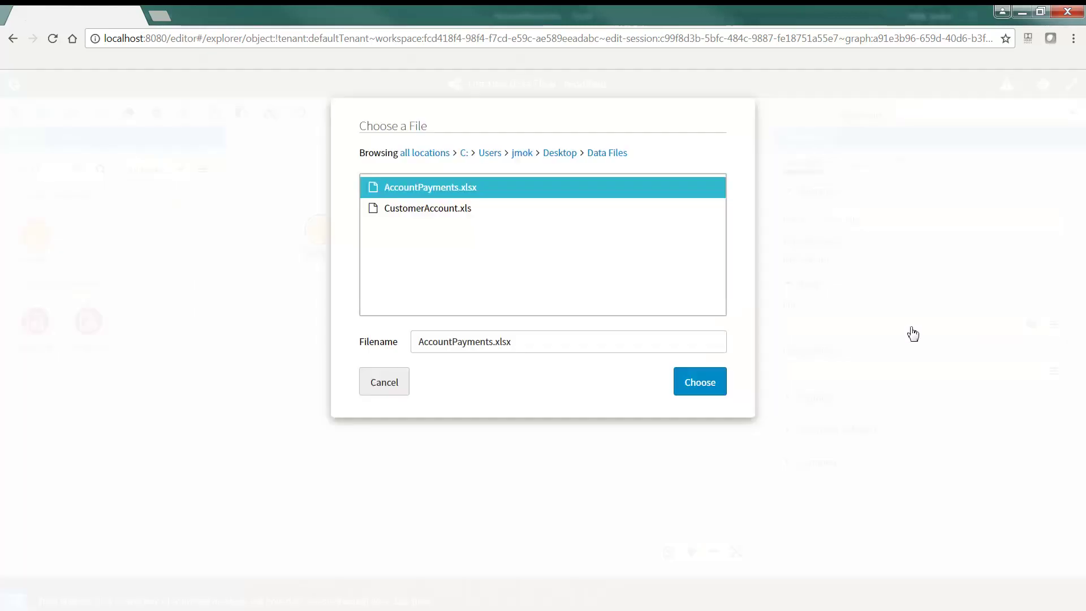
{"action": "double_click", "coordinate": [554, 191]}
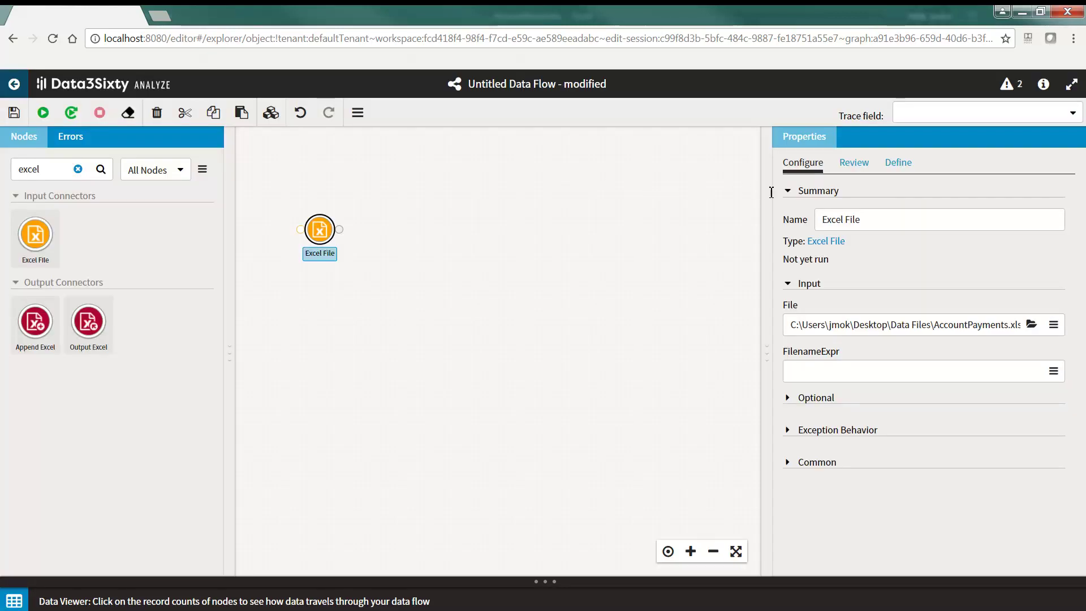
{"action": "triple_click", "coordinate": [880, 225]}
{"action": "type", "text": "Account Payments"}
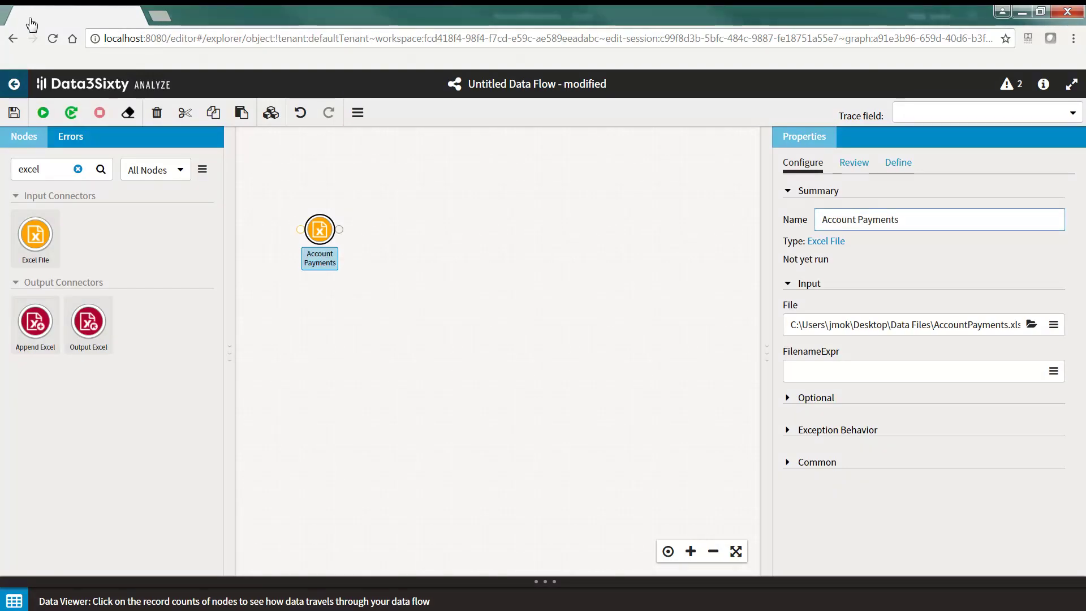
{"action": "left_click", "coordinate": [44, 113]}
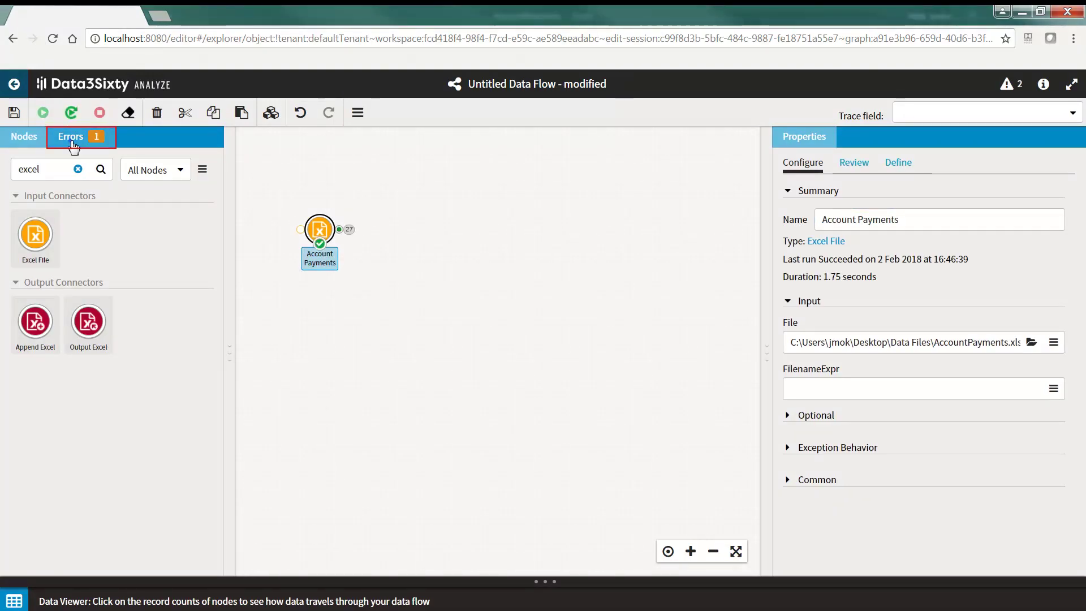
{"action": "left_click", "coordinate": [70, 136]}
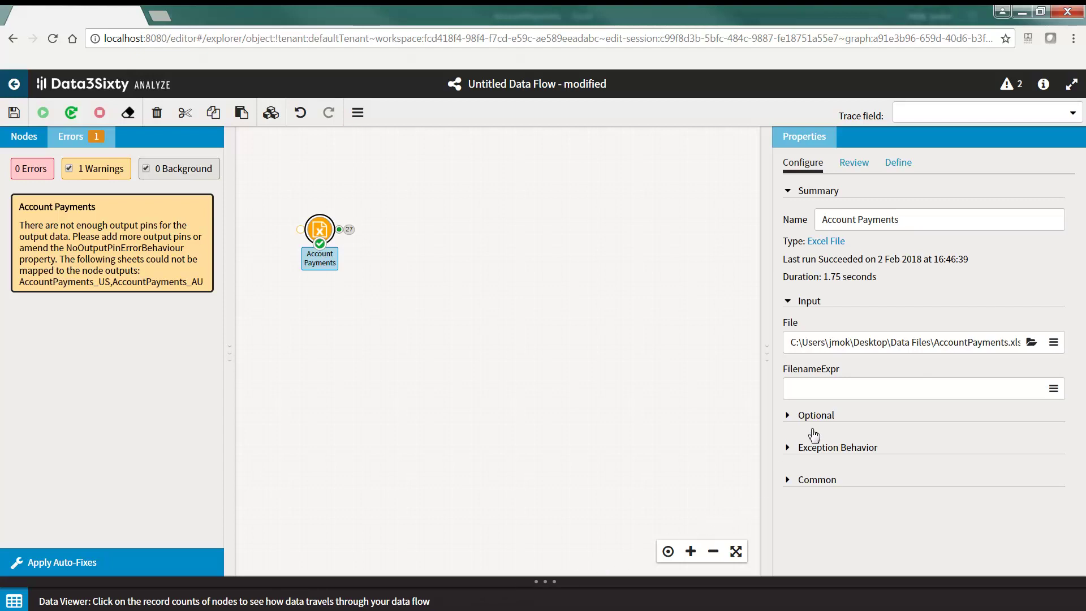
In the node's Define settings, rename output out1 to UK and add outputs US and AU
{"action": "left_click", "coordinate": [897, 164]}
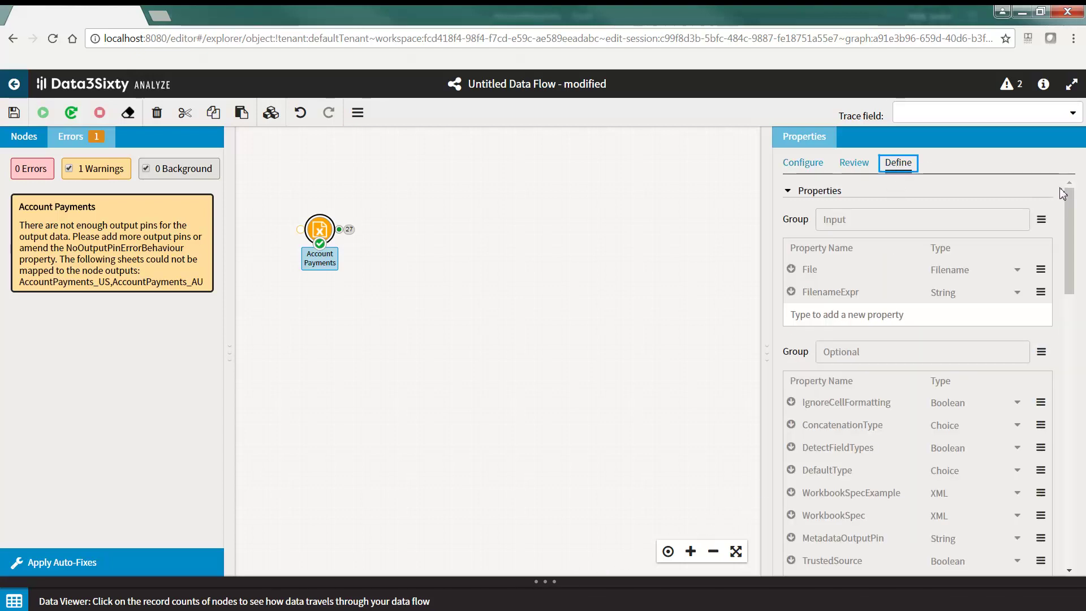
{"action": "left_click_drag", "start_coordinate": [1072, 210], "coordinate": [1075, 494]}
{"action": "double_click", "coordinate": [807, 517]}
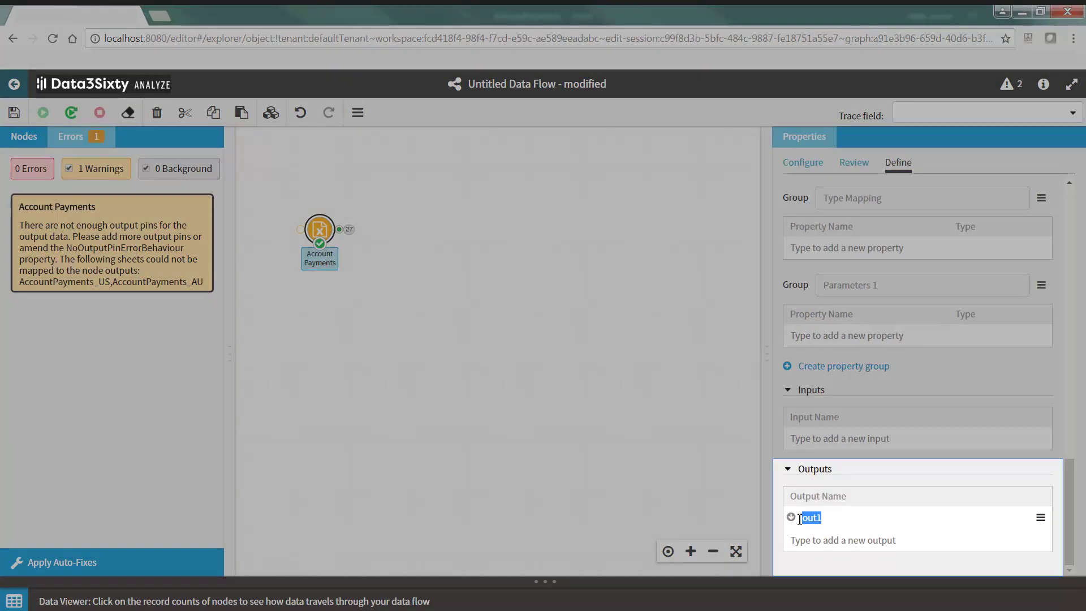
{"action": "type", "text": "UK"}
{"action": "key", "text": "Return"}
{"action": "type", "text": "US"}
{"action": "key", "text": "Return"}
{"action": "type", "text": "AU"}
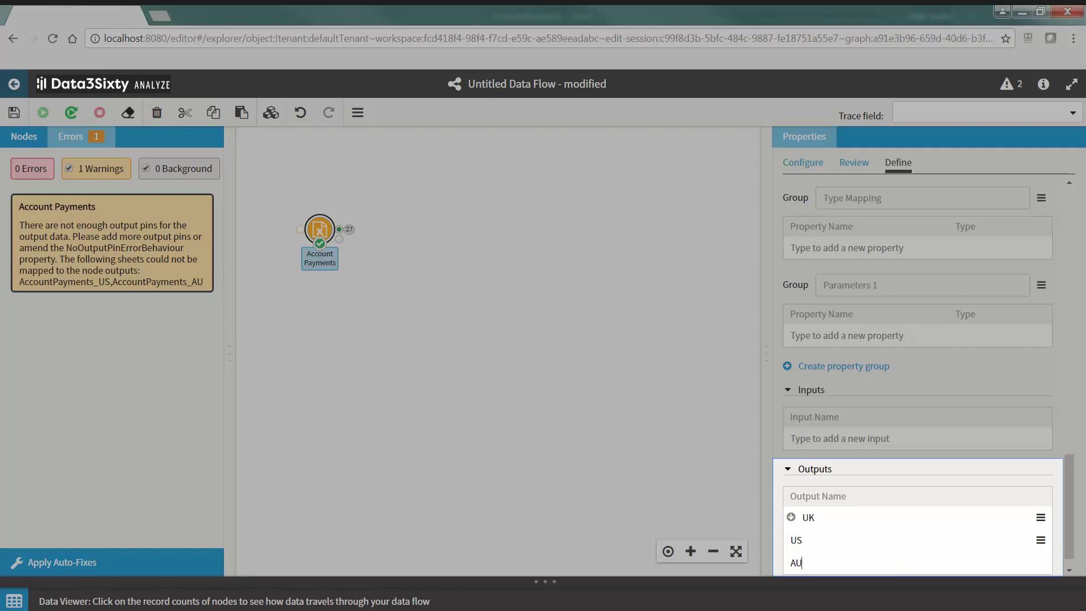
{"action": "key", "text": "Return"}
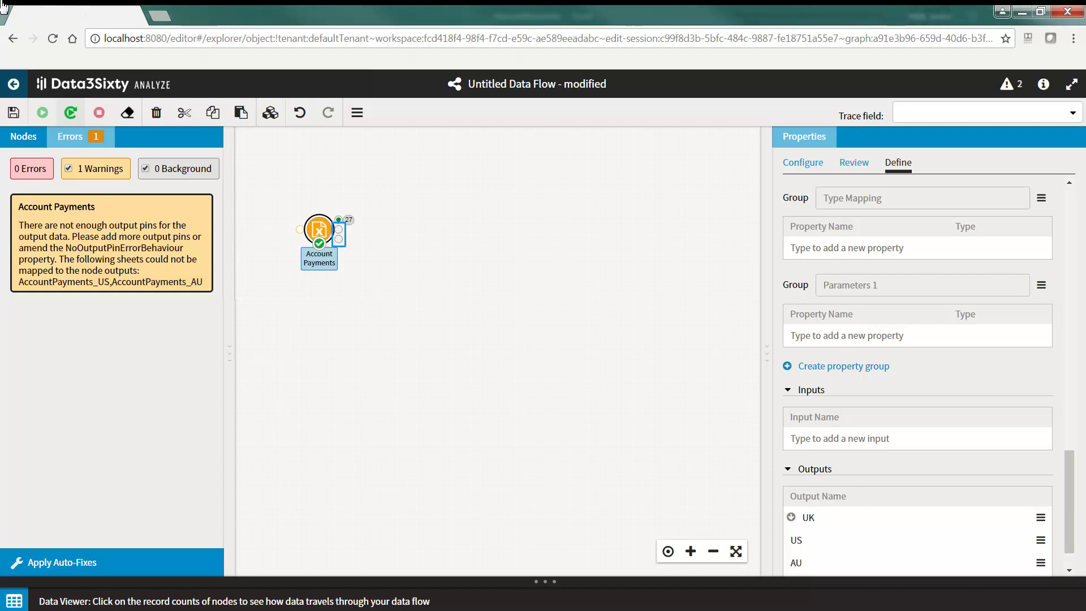
Rerun the flow and view the UK, US and AU payment record tables
{"action": "left_click", "coordinate": [72, 114]}
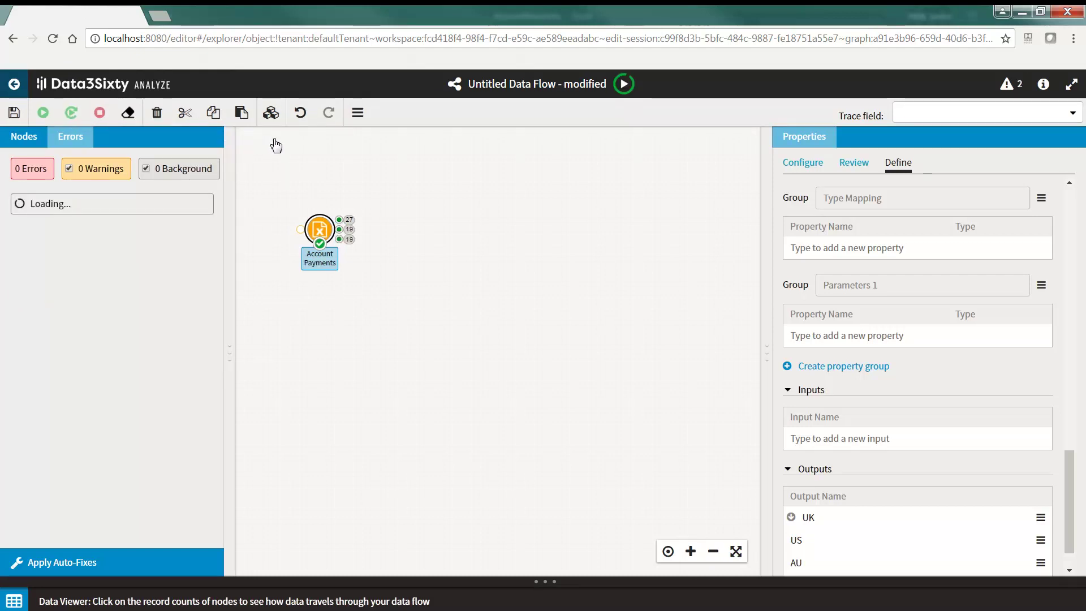
{"action": "left_click", "coordinate": [349, 220]}
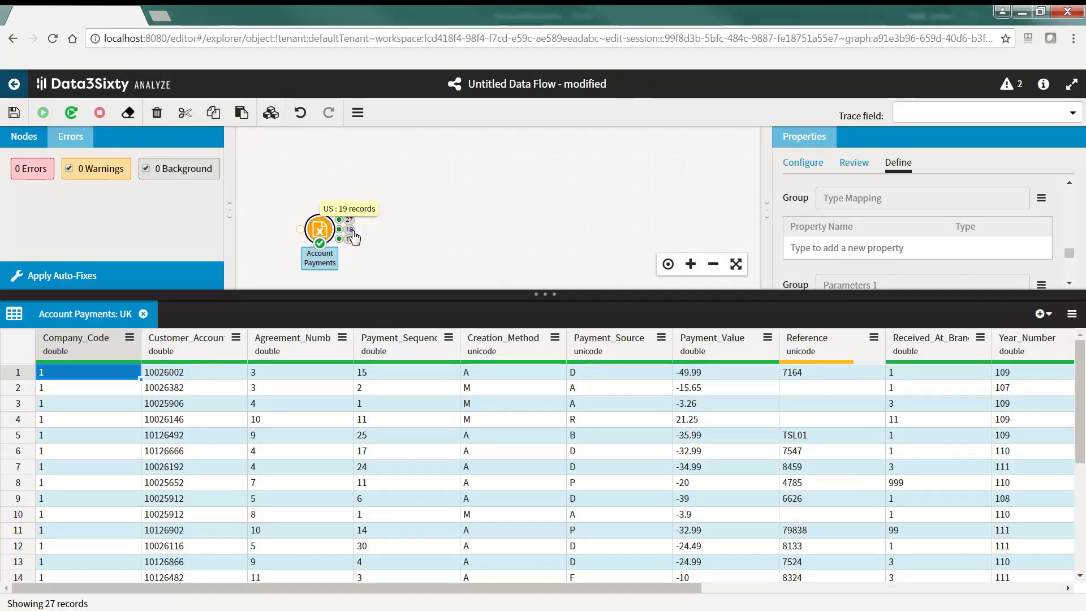
{"action": "left_click", "coordinate": [350, 229]}
{"action": "left_click", "coordinate": [349, 238]}
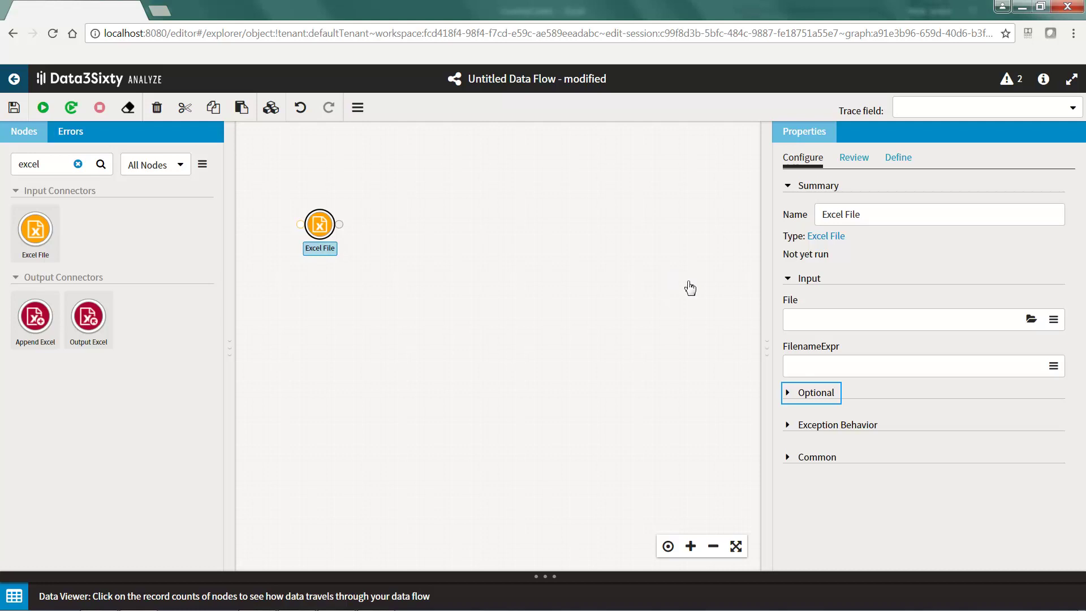
Expand the Optional properties, scroll to WorkbookSpecExample, and widen the Properties panel
{"action": "left_click", "coordinate": [789, 393]}
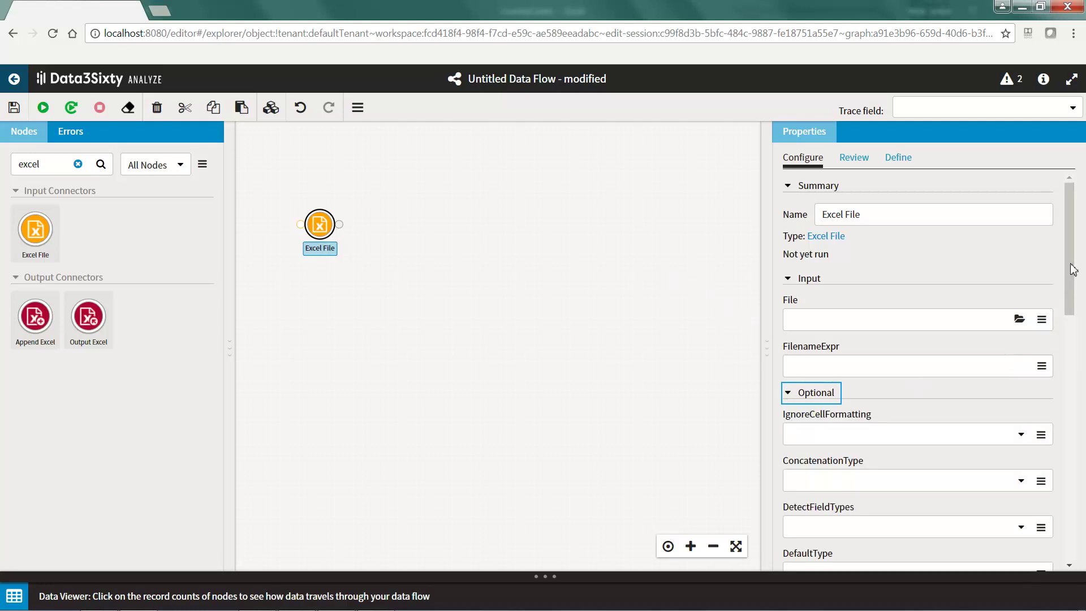
{"action": "left_click_drag", "start_coordinate": [1074, 256], "coordinate": [1073, 394]}
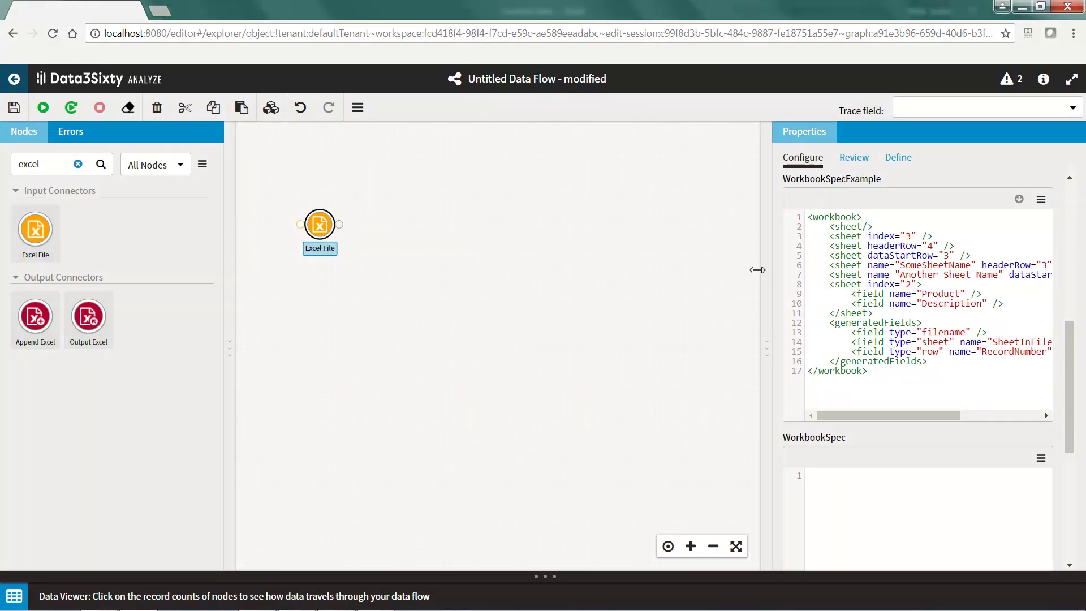
{"action": "left_click_drag", "start_coordinate": [769, 353], "coordinate": [579, 347]}
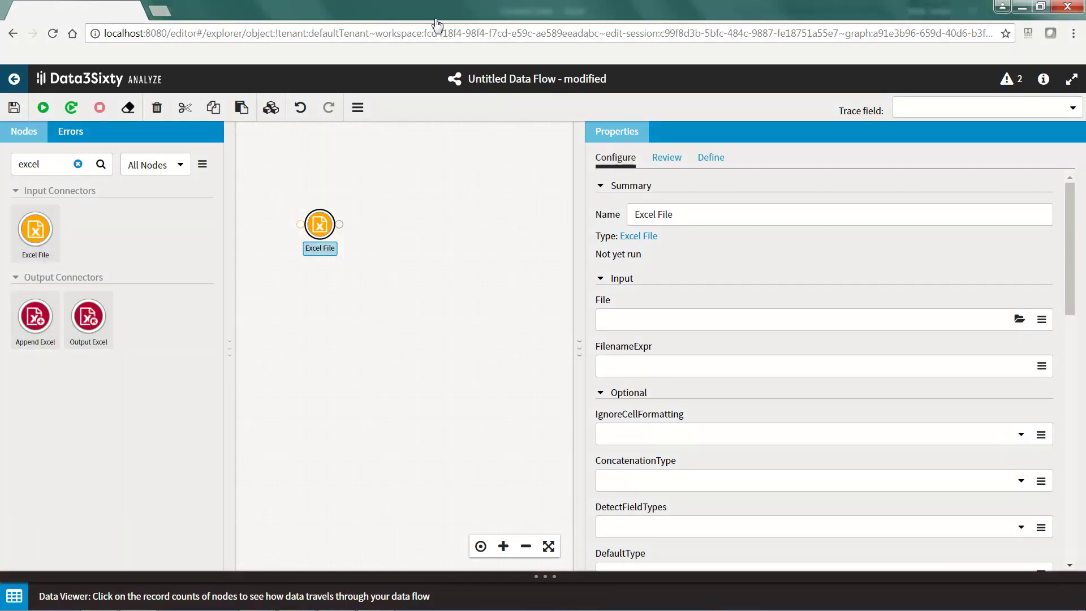
Set the Excel File node's input to CountryCodes.xlsx and rename it 'Country Codes'
{"action": "left_click", "coordinate": [1019, 319]}
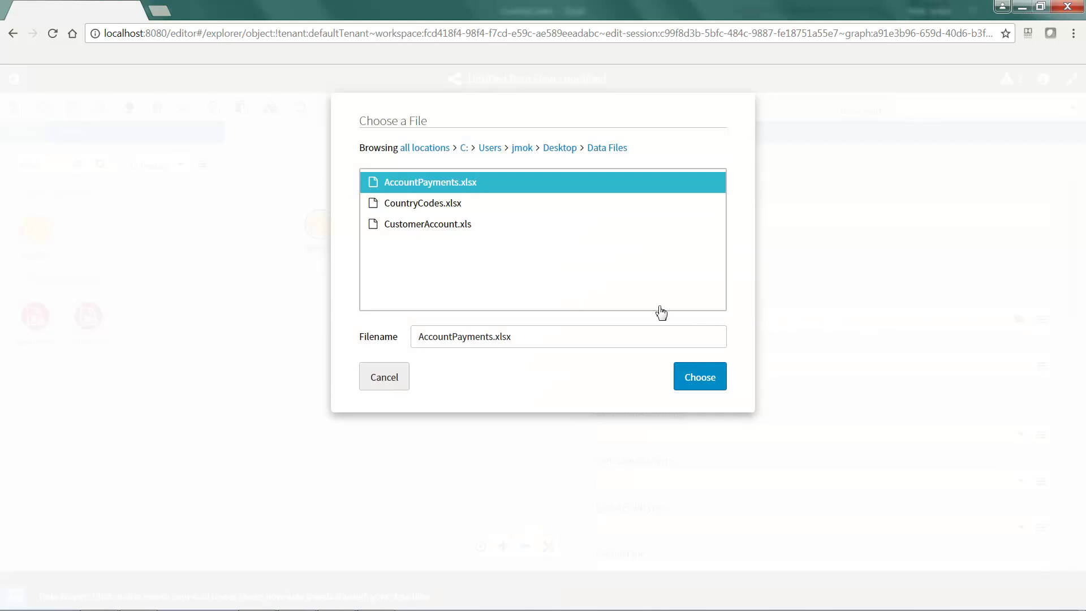
{"action": "left_click", "coordinate": [453, 209]}
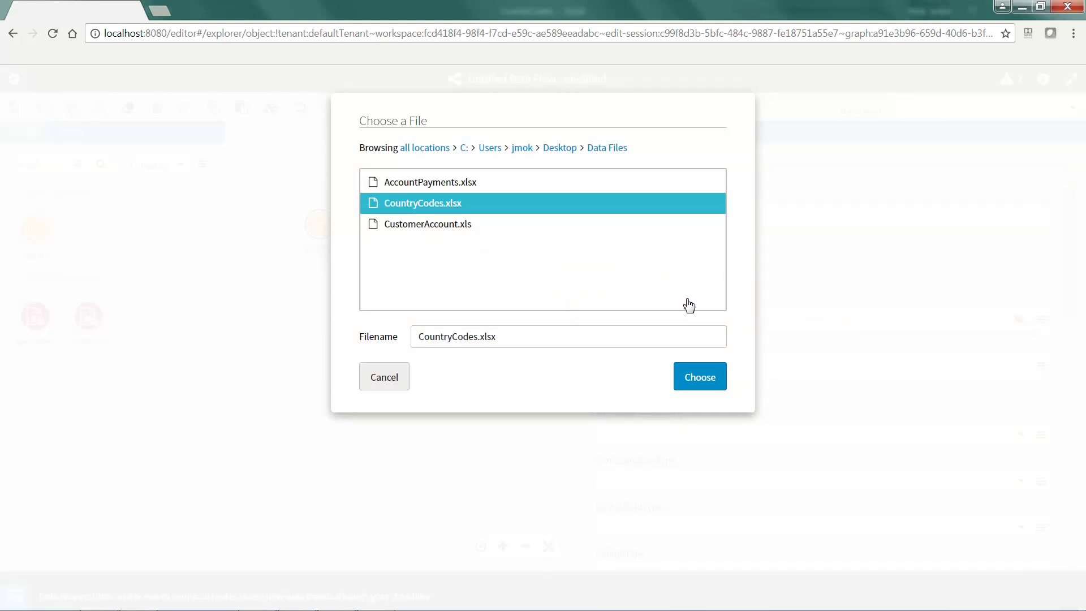
{"action": "left_click", "coordinate": [703, 378]}
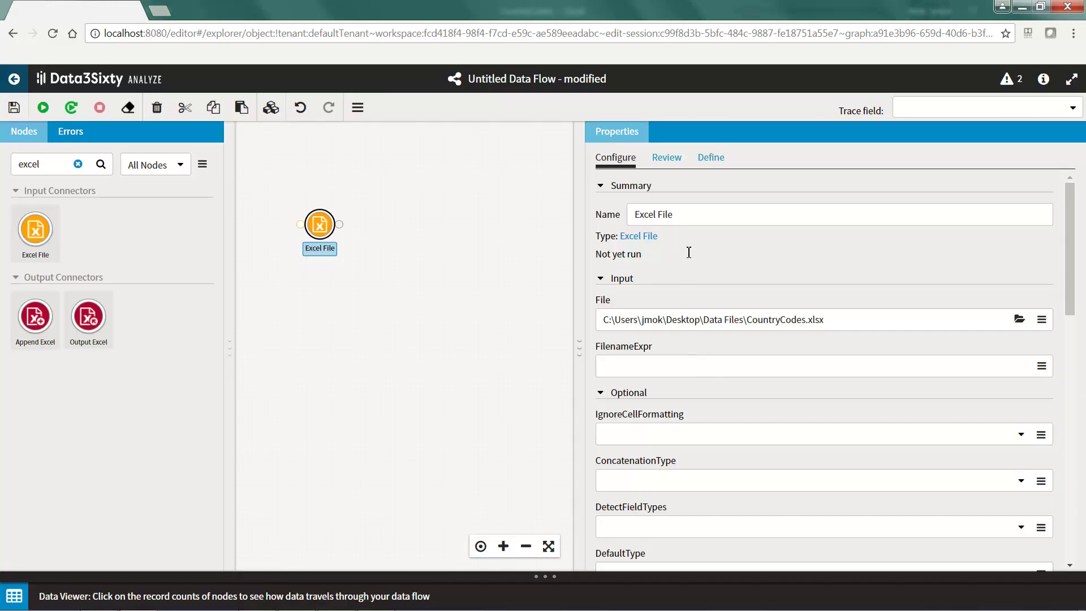
{"action": "left_click_drag", "start_coordinate": [689, 215], "coordinate": [624, 216]}
{"action": "type", "text": "Co"}
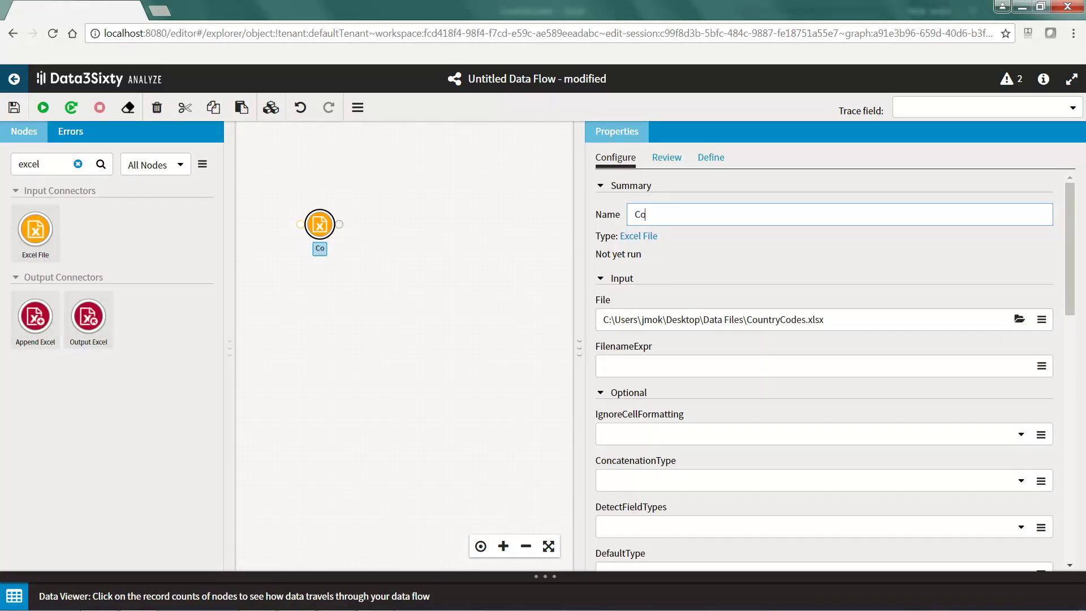
{"action": "type", "text": "untry Codes"}
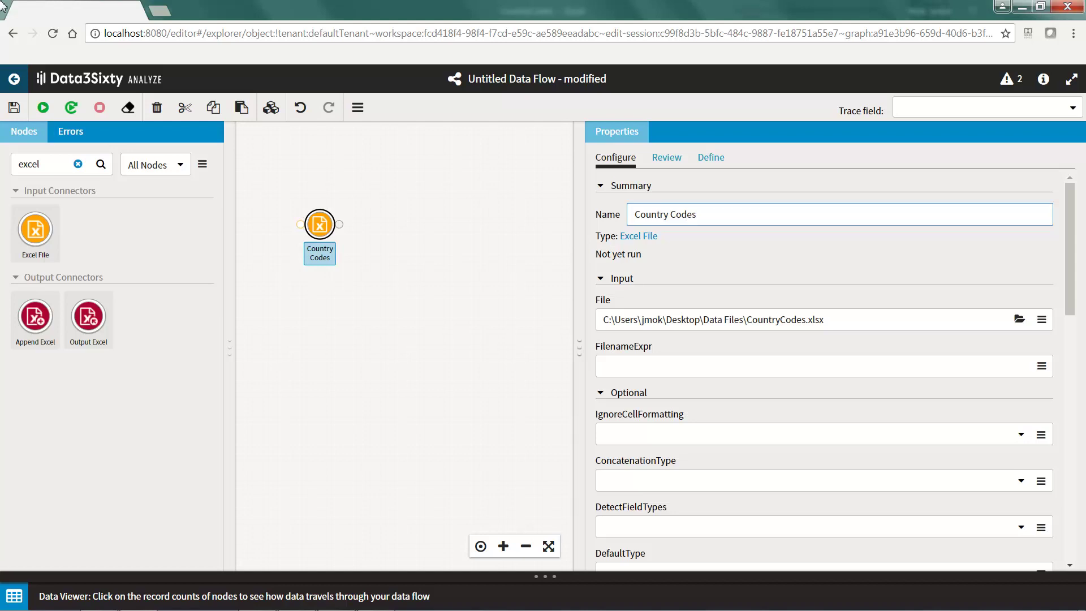
{"action": "left_click_drag", "start_coordinate": [1073, 216], "coordinate": [1083, 346]}
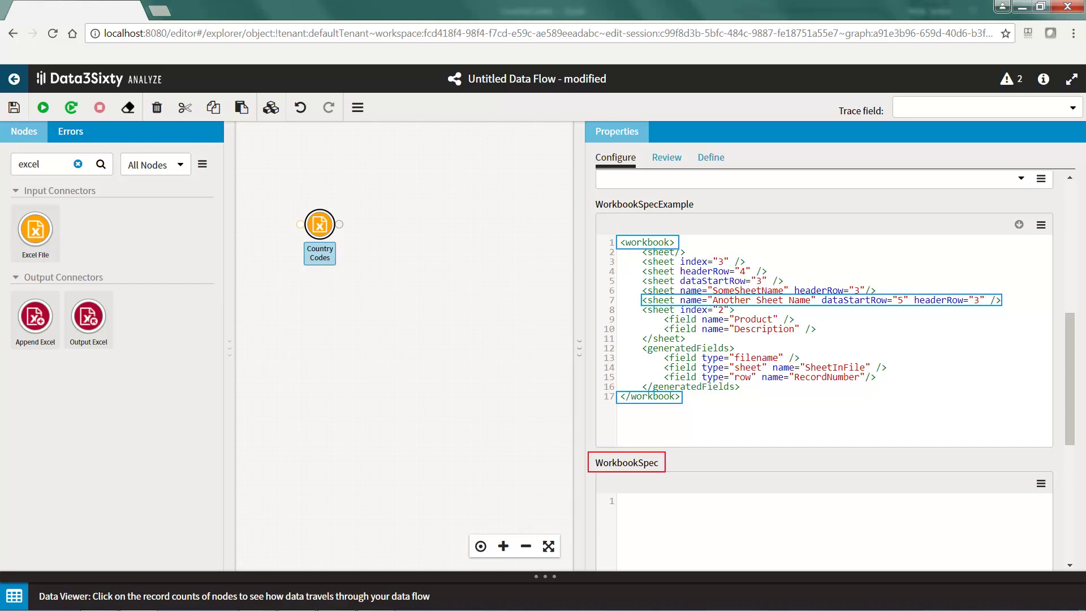
Paste the example XML into WorkbookSpec with sheet CountryCodes, dataStartRow 10 and headerRow 5
{"action": "scroll", "coordinate": [1081, 417], "scroll_direction": "down", "scroll_amount": 4}
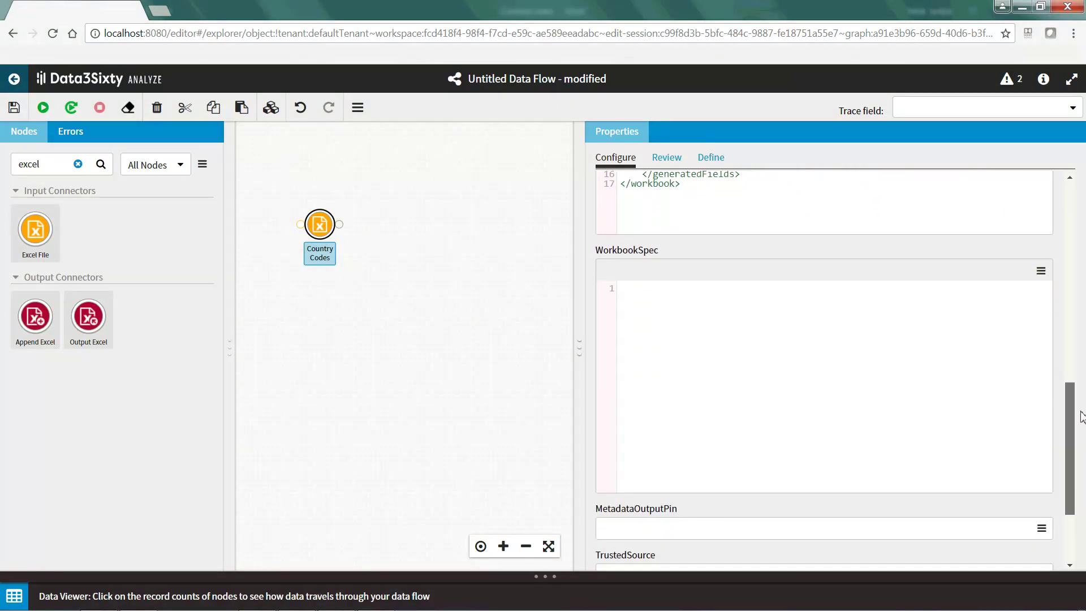
{"action": "scroll", "coordinate": [1082, 422], "scroll_direction": "down", "scroll_amount": 1}
{"action": "scroll", "coordinate": [1081, 421], "scroll_direction": "down", "scroll_amount": 1}
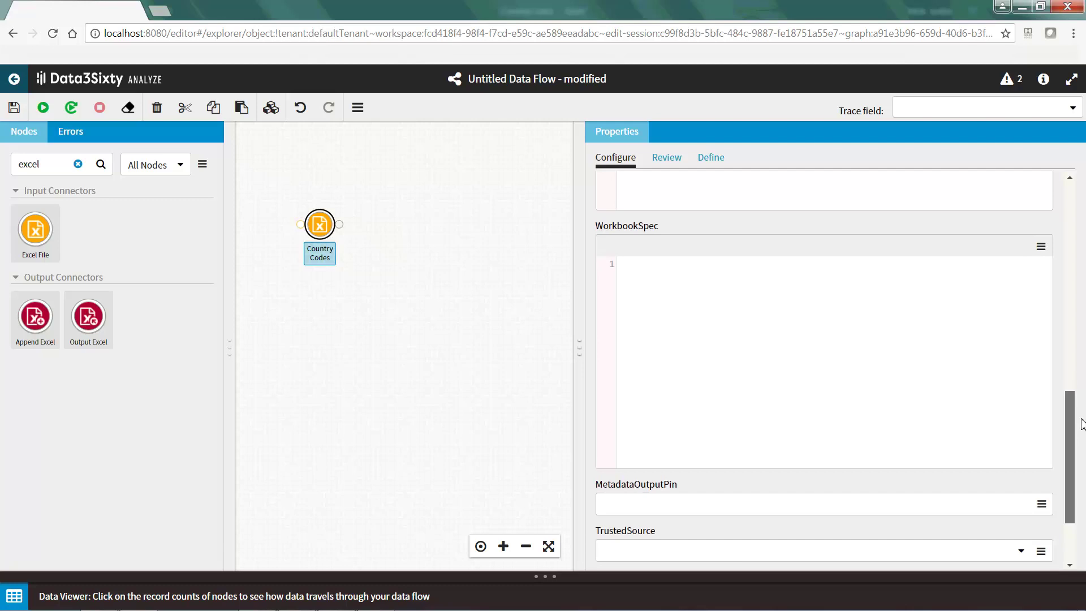
{"action": "type", "text": "<workbook>     <sheet name=\"Another Sheet Name\" dataStartRow=\"5\" headerRow=\"3\" /> </workbook>"}
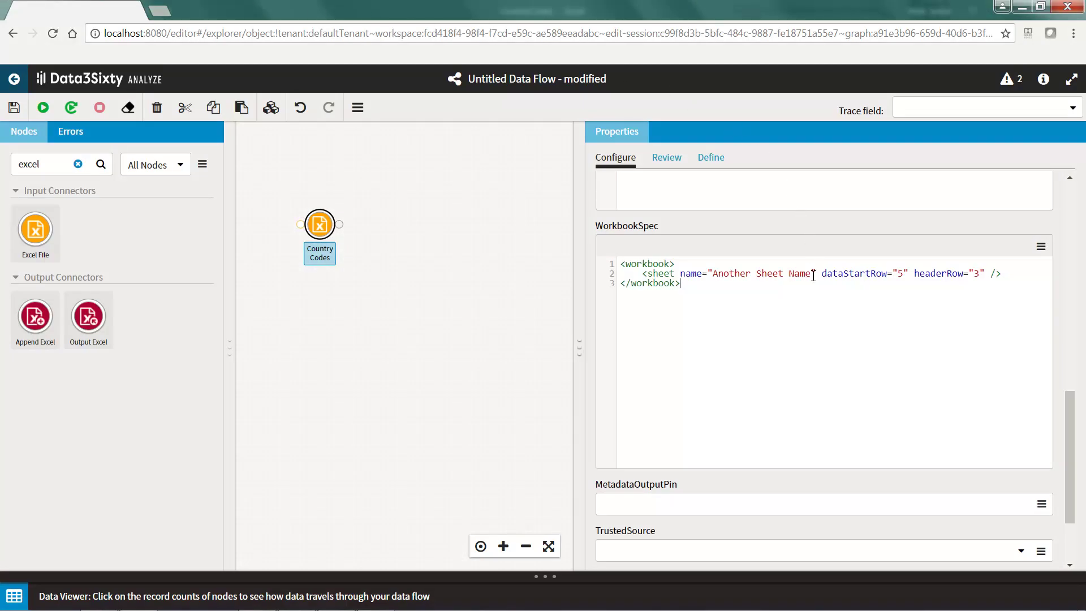
{"action": "left_click_drag", "start_coordinate": [812, 276], "coordinate": [715, 275]}
{"action": "type", "text": "CountryCo"}
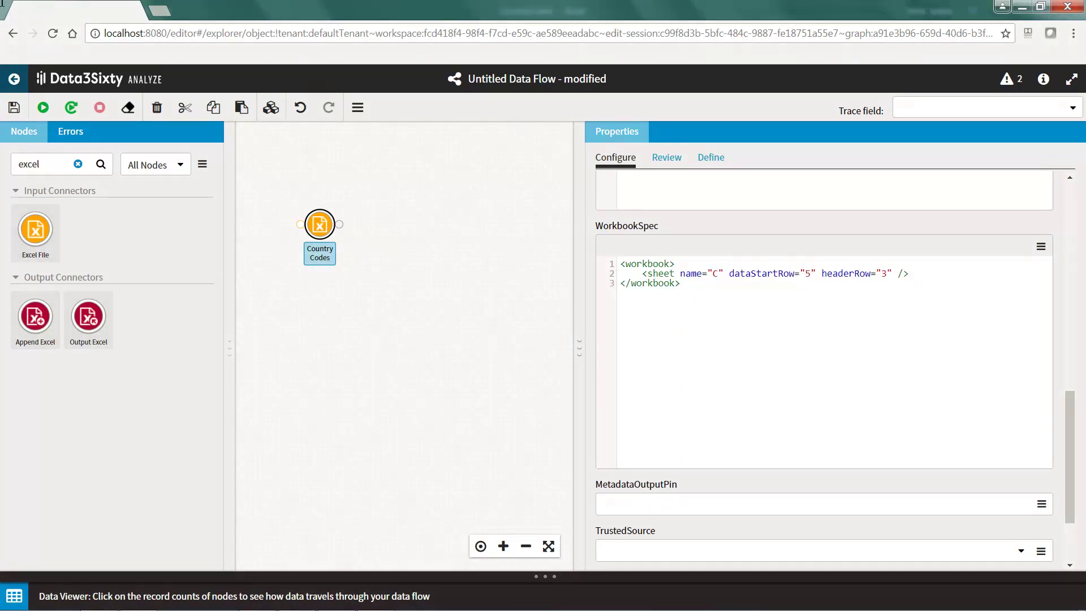
{"action": "type", "text": "des"}
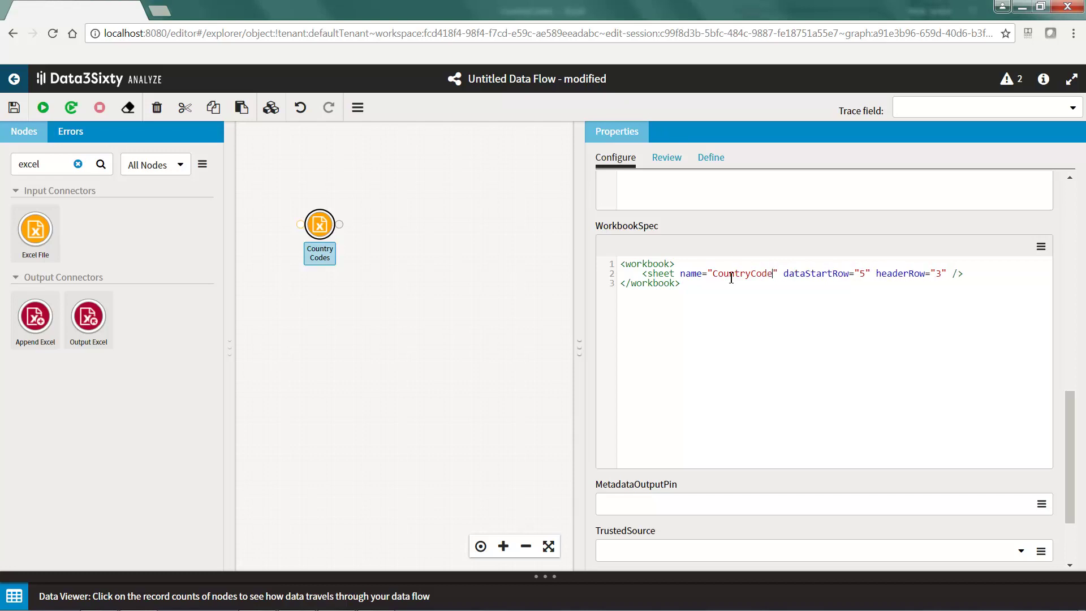
{"action": "double_click", "coordinate": [869, 274]}
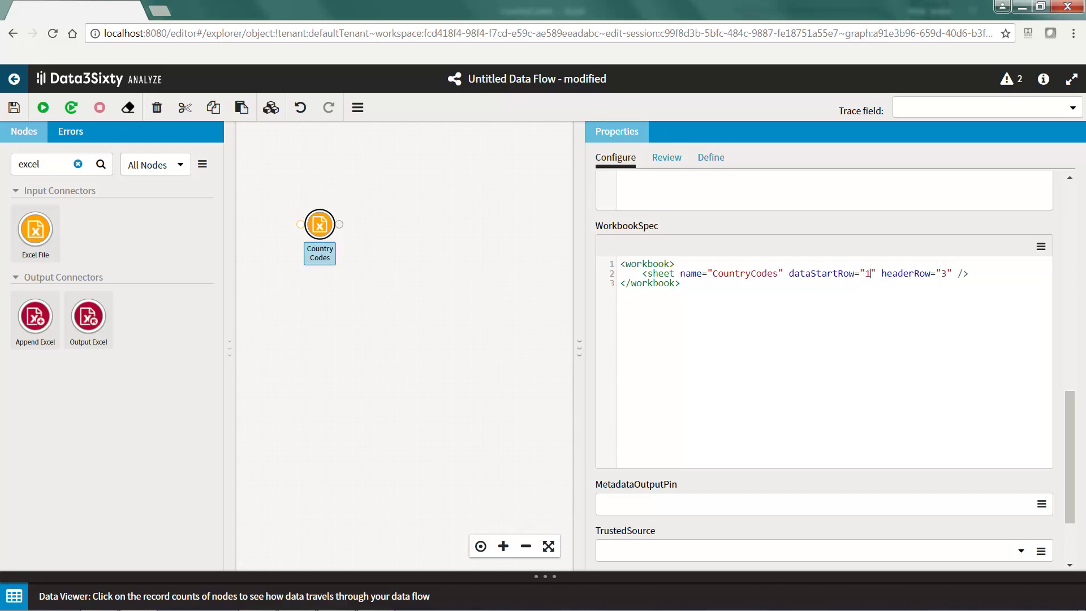
{"action": "type", "text": "10"}
{"action": "double_click", "coordinate": [951, 273]}
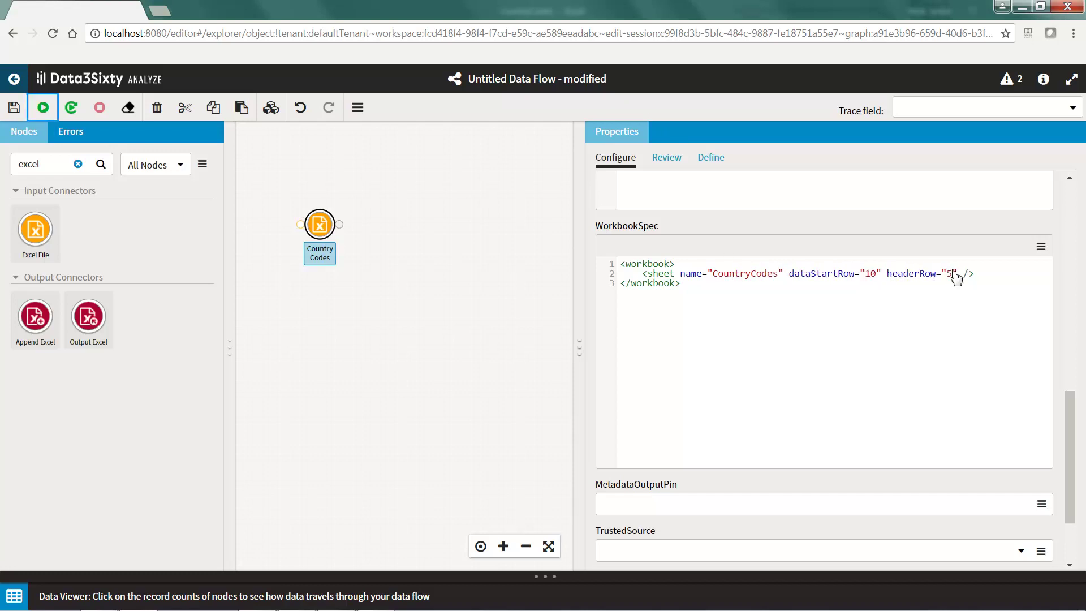
{"action": "type", "text": "5"}
Run the flow, view the imported Country Codes records, and open the Excel File help page
{"action": "left_click", "coordinate": [43, 107]}
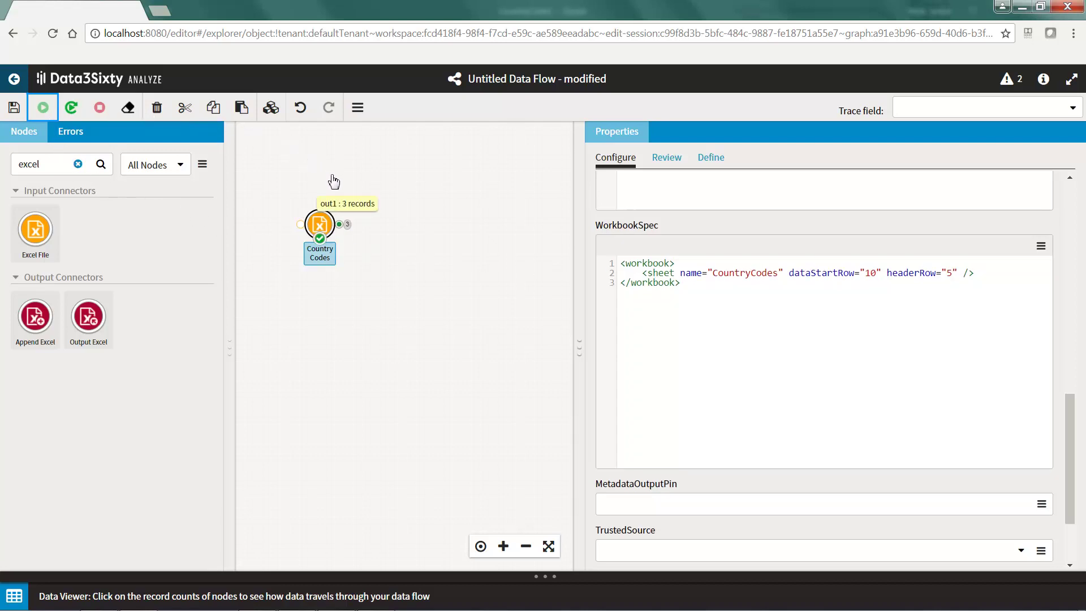
{"action": "left_click", "coordinate": [346, 224]}
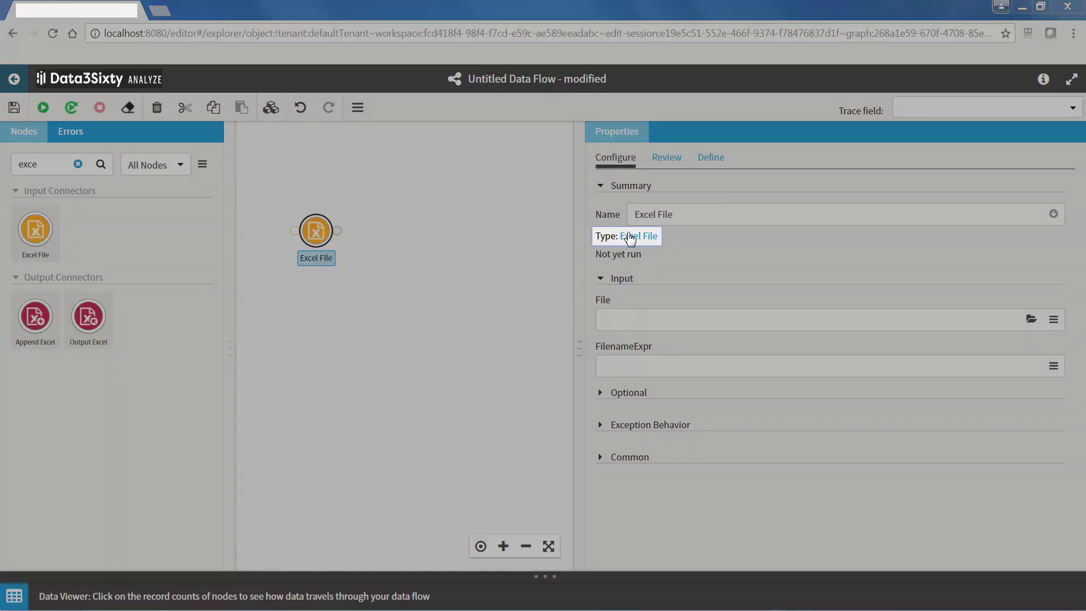
{"action": "left_click", "coordinate": [649, 237]}
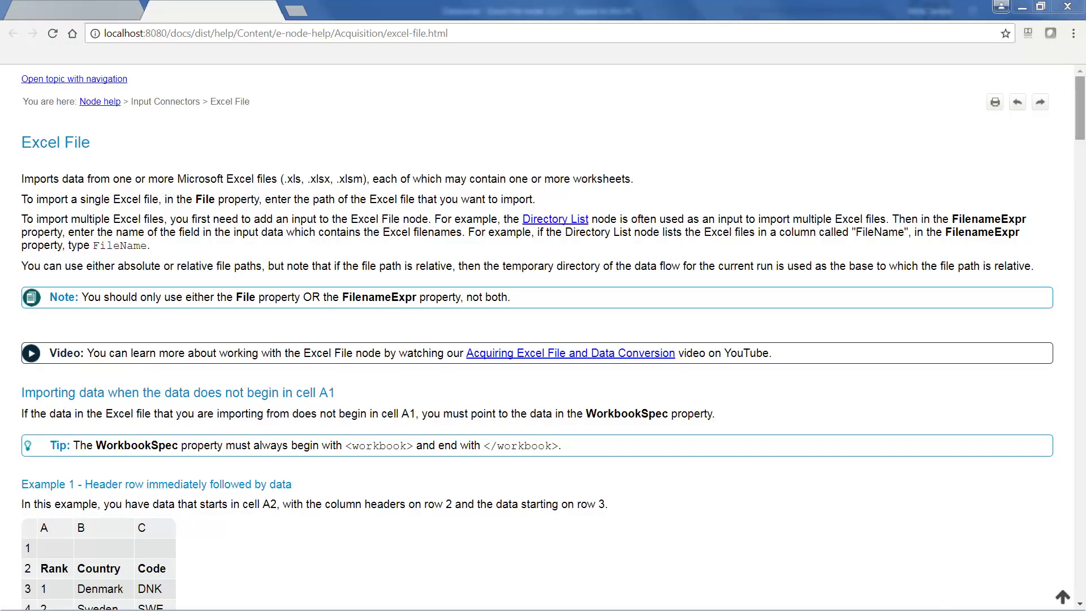